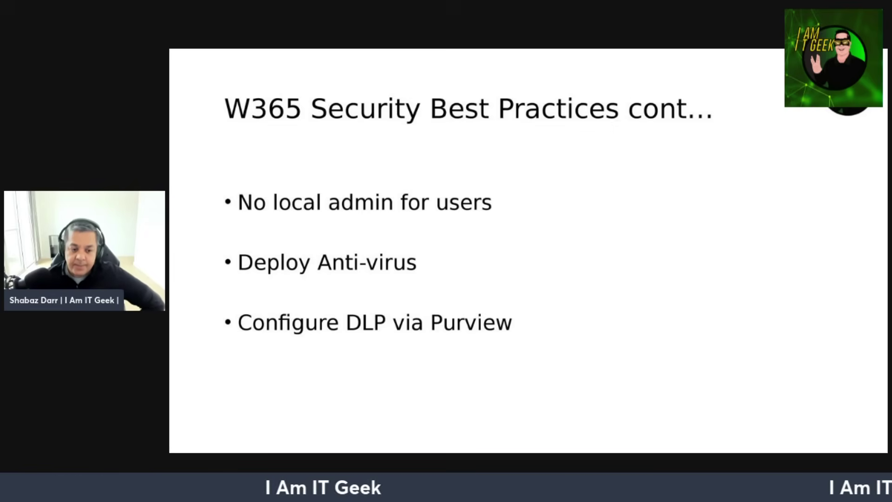
- Advance the presentation to the channel welcome slide
key(Right)
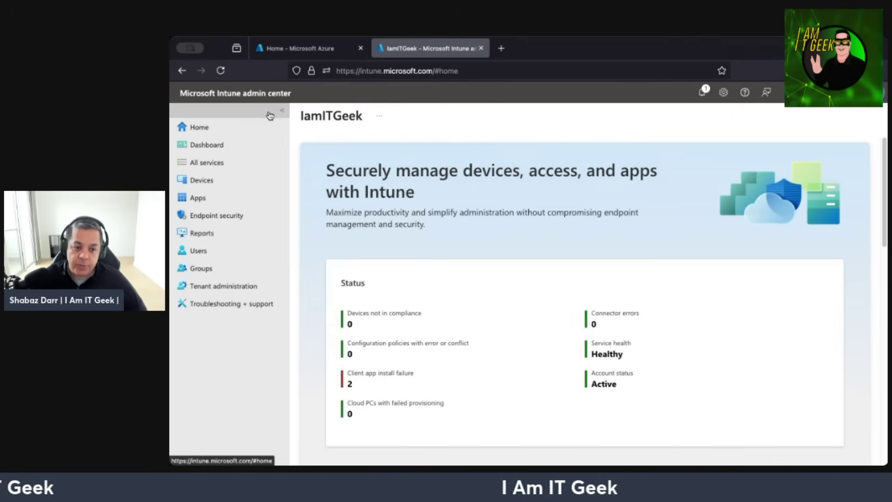
- Start a new Windows 365 Security Baseline profile from Endpoint security's Security baselines list
click(224, 222)
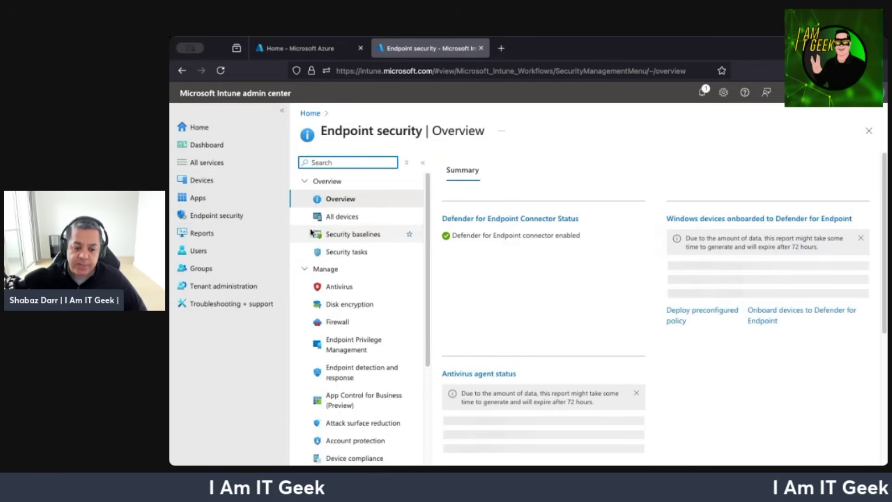
click(347, 234)
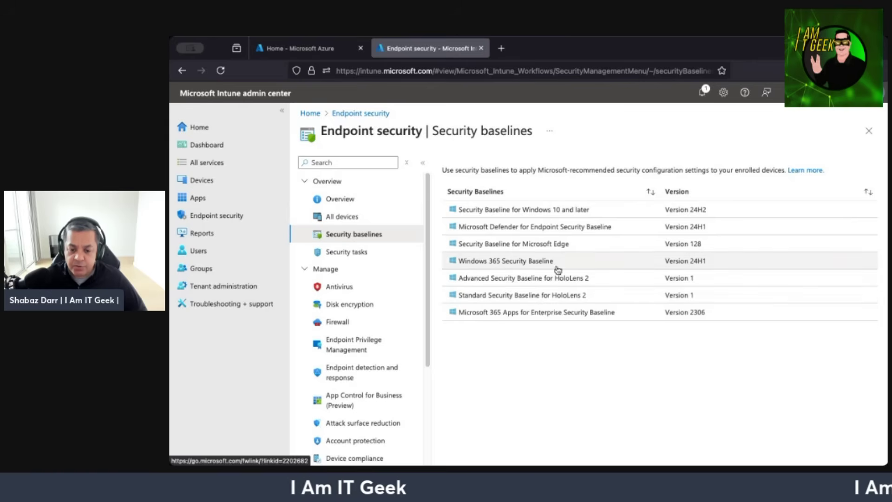
click(528, 261)
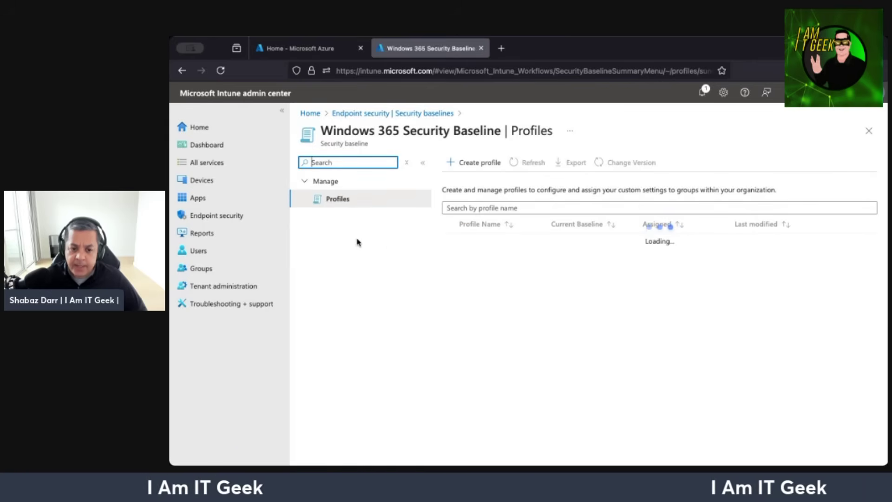
click(475, 163)
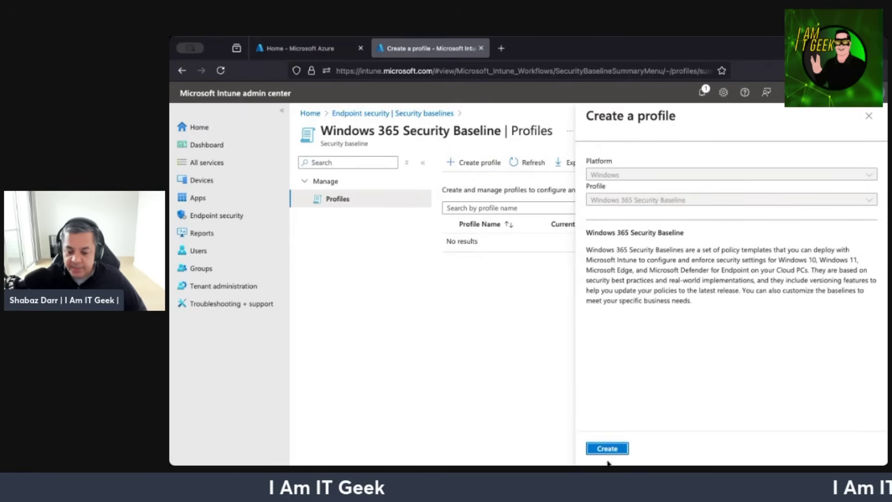
- Launch the profile wizard and enter the name 'Demo W365 Sec Profile'
click(616, 450)
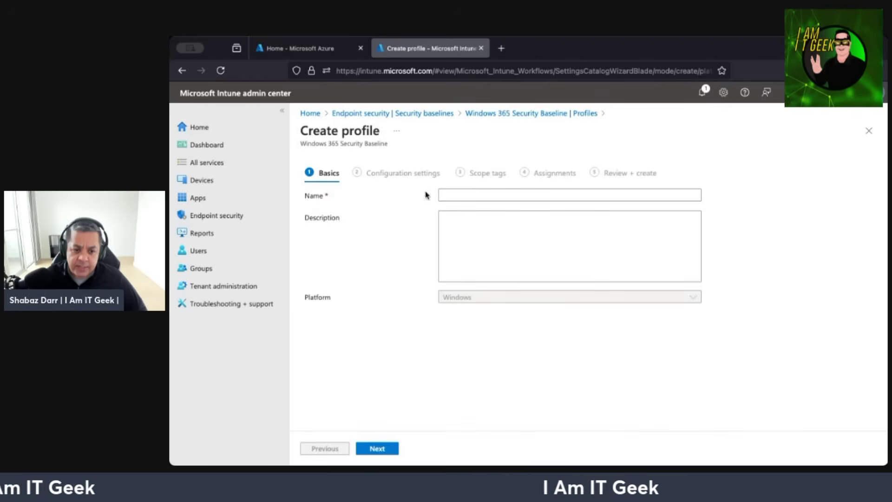
click(450, 194)
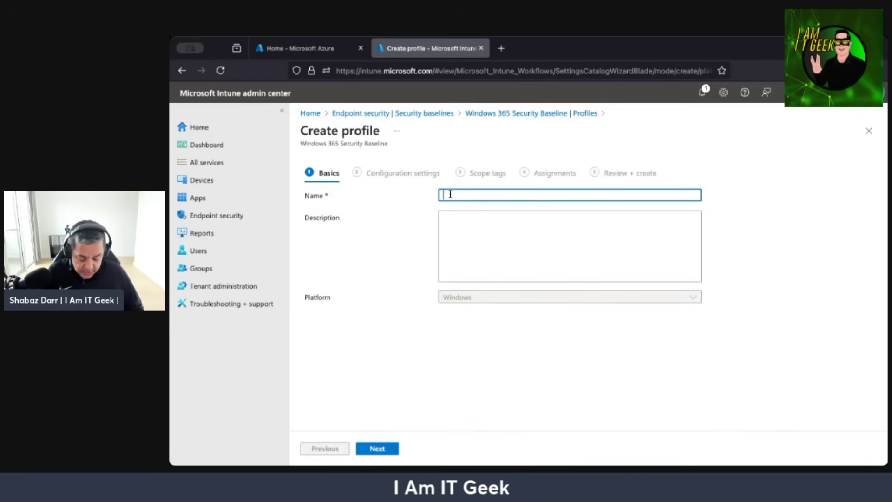
text(Demo)
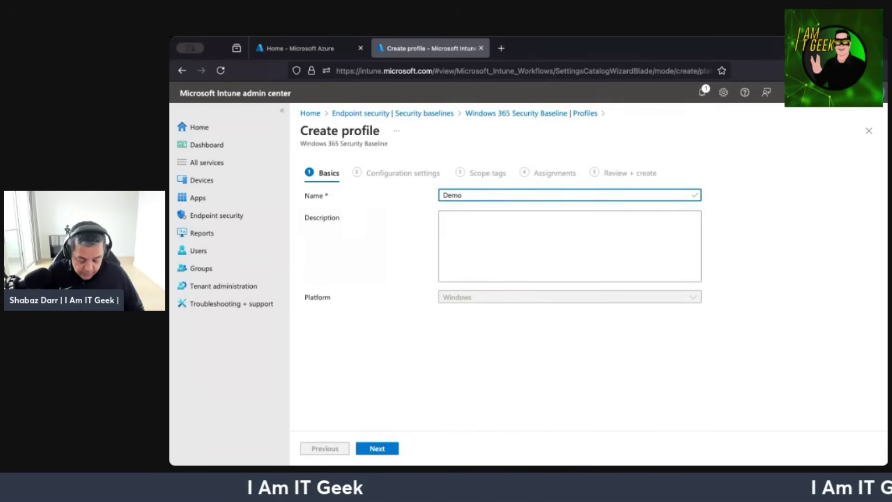
text( W365)
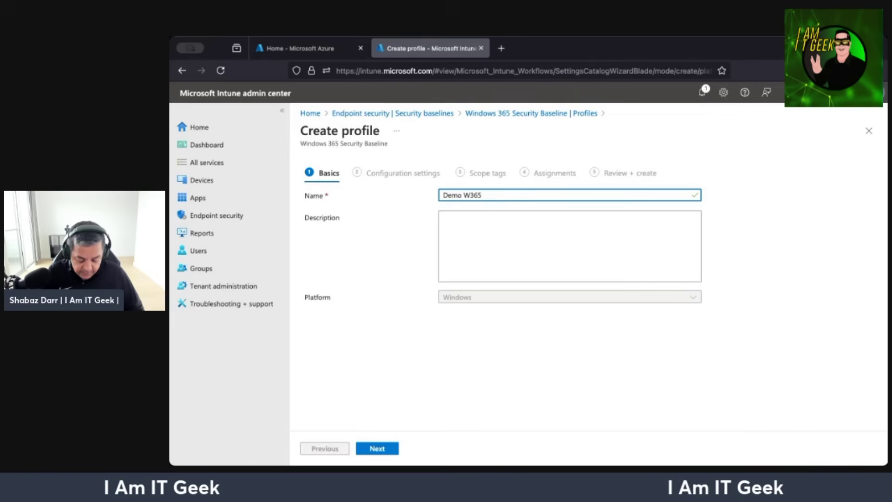
text( Orf)
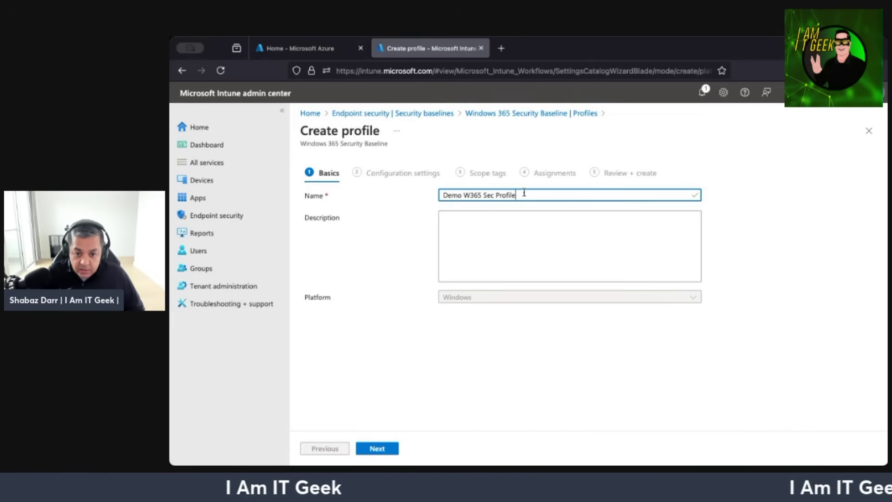
- Copy the profile name into the Description field and continue to Configuration settings
drag(534, 195, 439, 196)
right_click(461, 199)
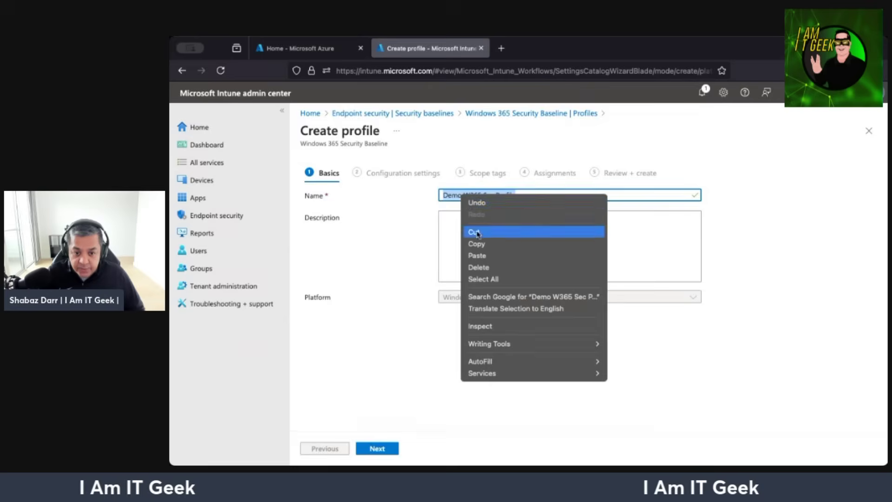
click(469, 245)
click(462, 225)
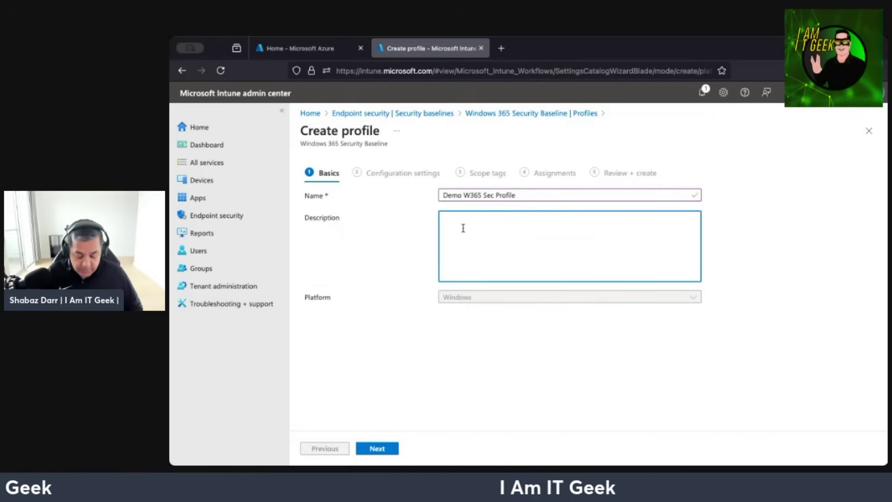
click(382, 449)
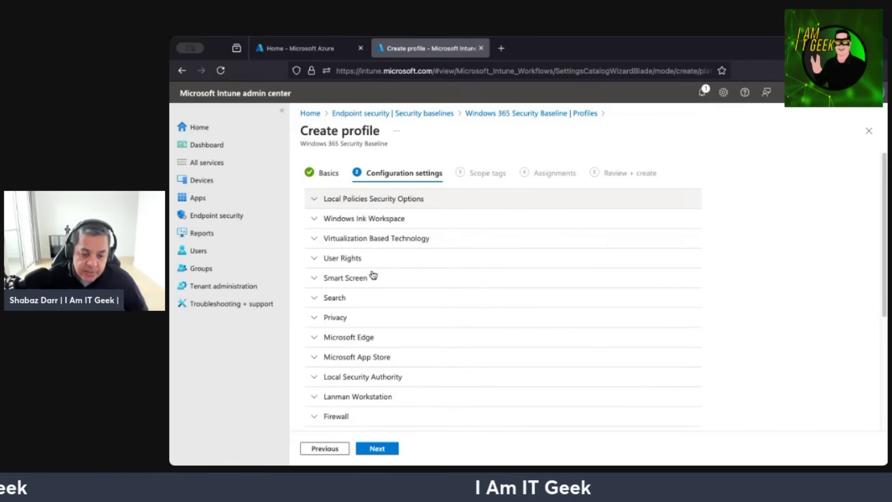
click(332, 200)
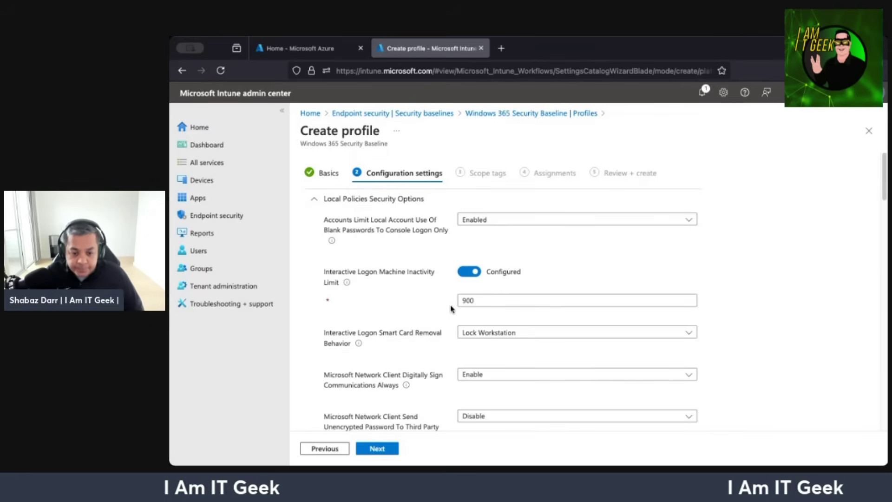
scroll(444, 299, down, 1)
scroll(418, 303, down, 1)
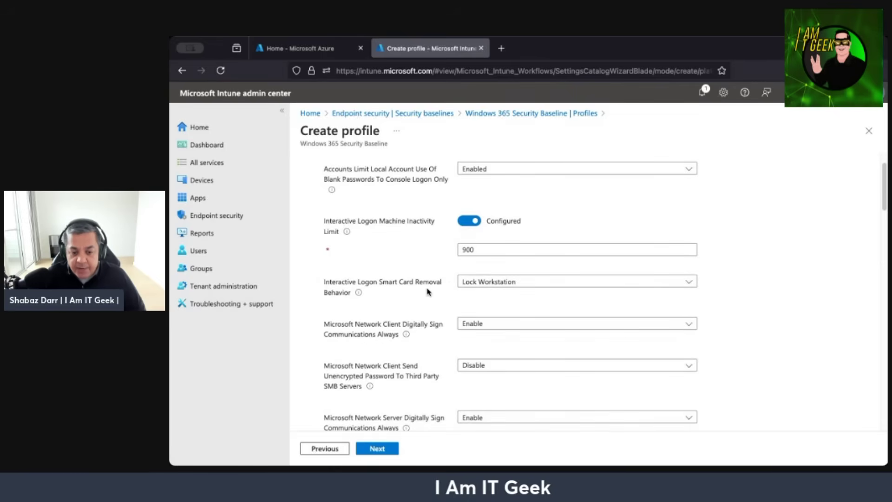
scroll(444, 299, down, 1)
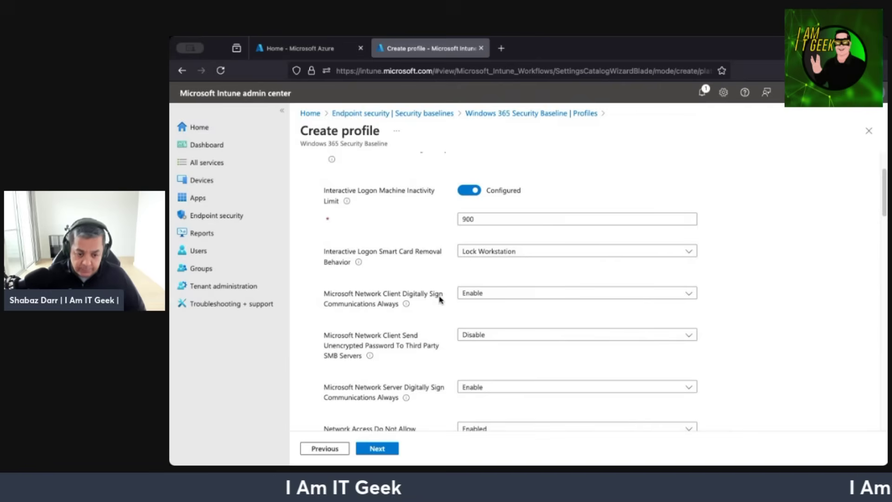
scroll(440, 299, down, 1)
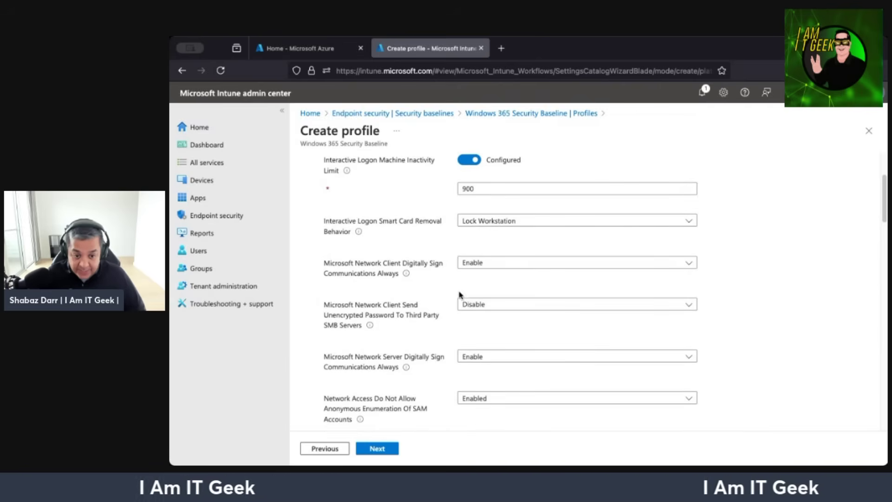
scroll(454, 299, down, 1)
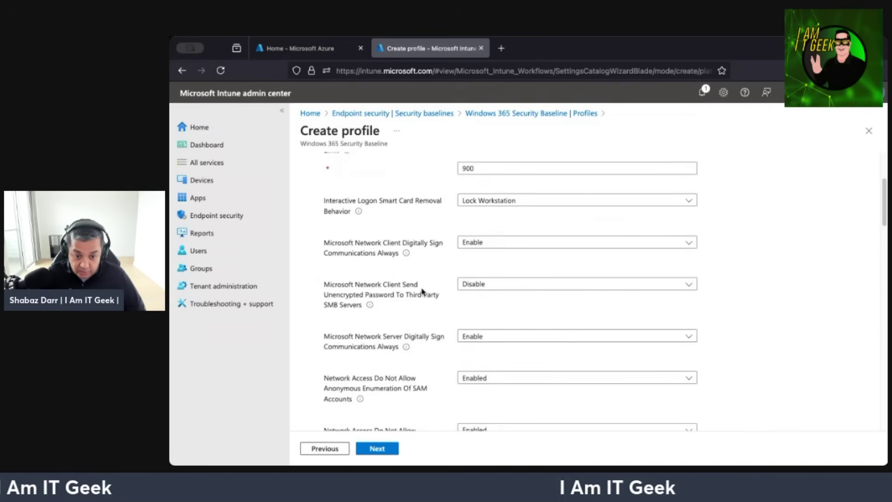
scroll(390, 285, down, 1)
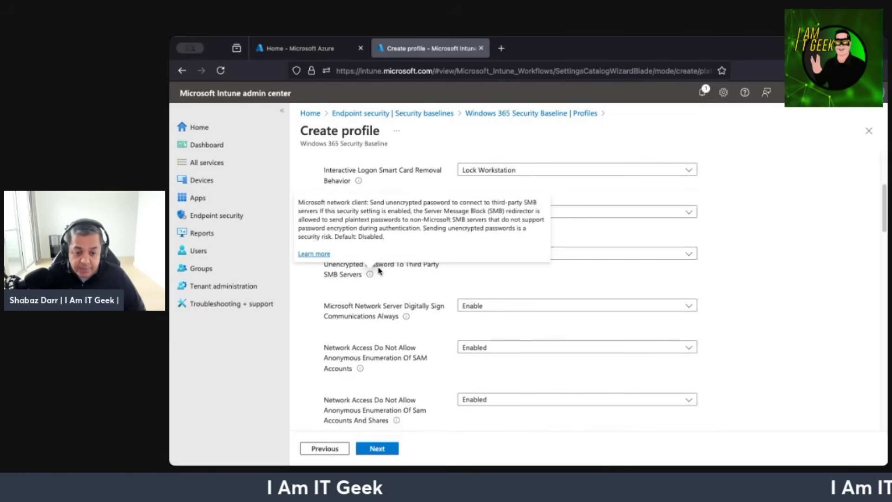
scroll(425, 343, down, 1)
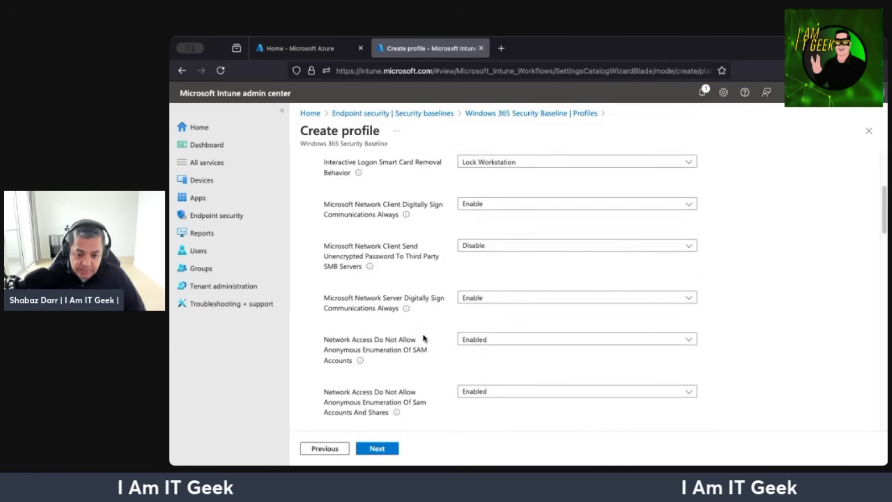
scroll(423, 331, down, 5)
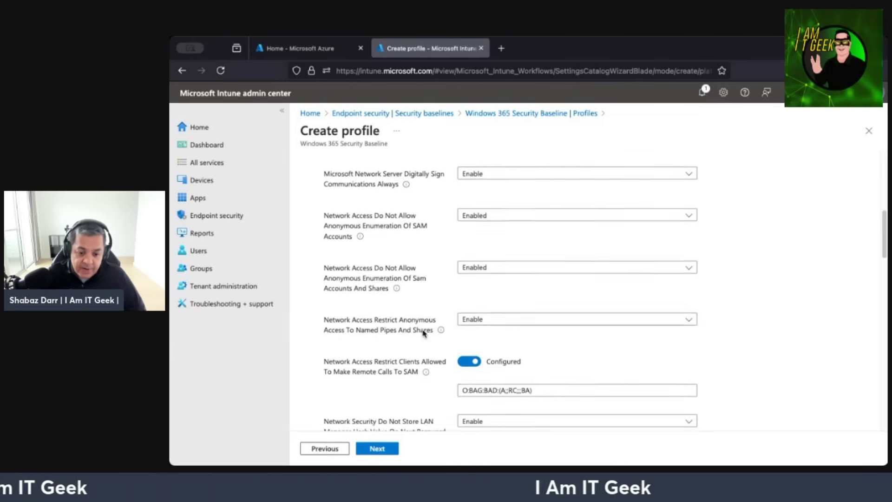
scroll(423, 333, down, 10)
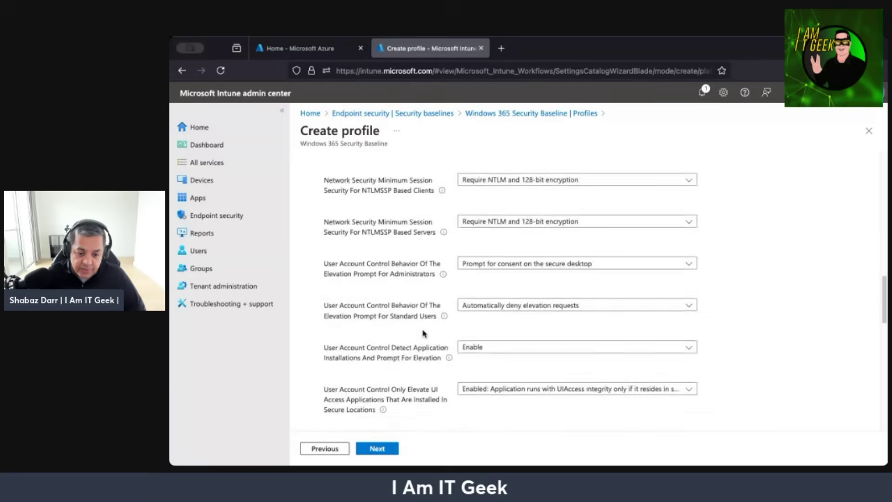
scroll(424, 334, up, 20)
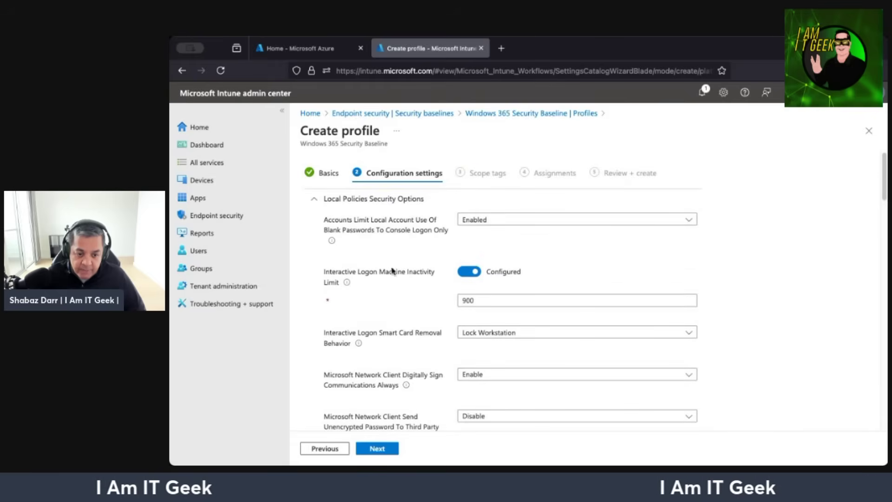
- Collapse Local Policies Security Options and briefly inspect Windows Ink Workspace, User Rights, Experience, and Dma Guard
click(347, 203)
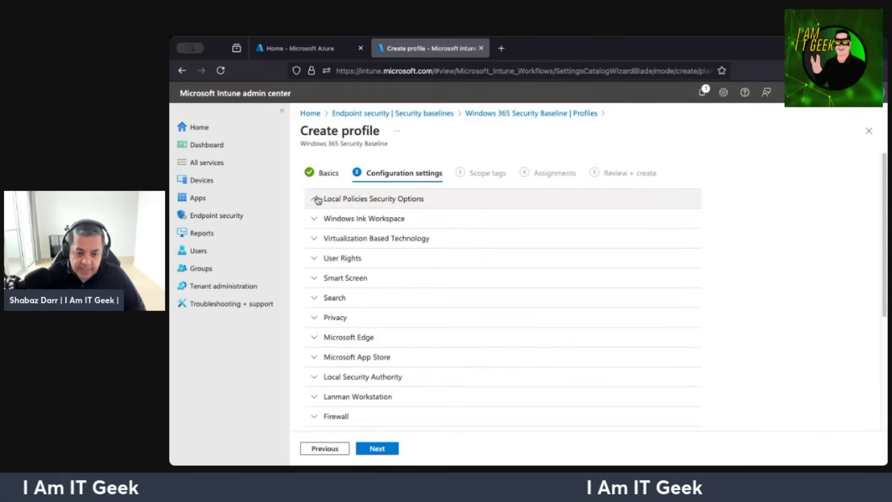
click(385, 221)
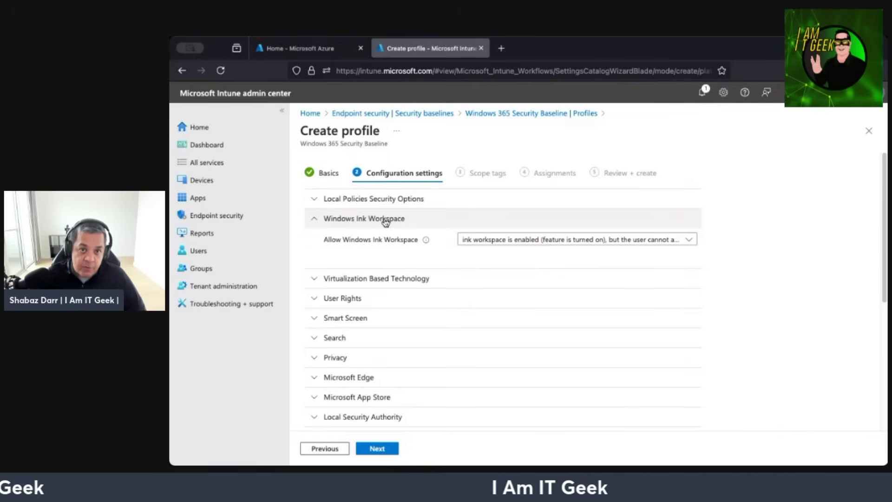
click(385, 221)
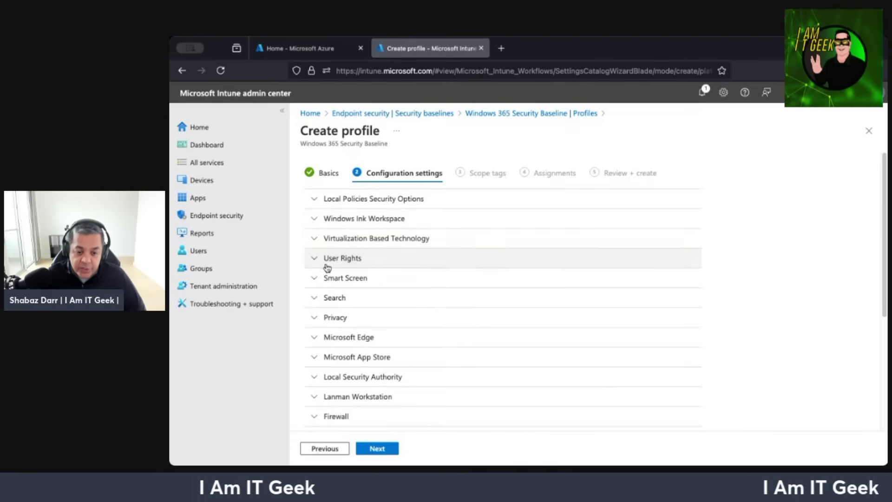
click(349, 261)
click(348, 263)
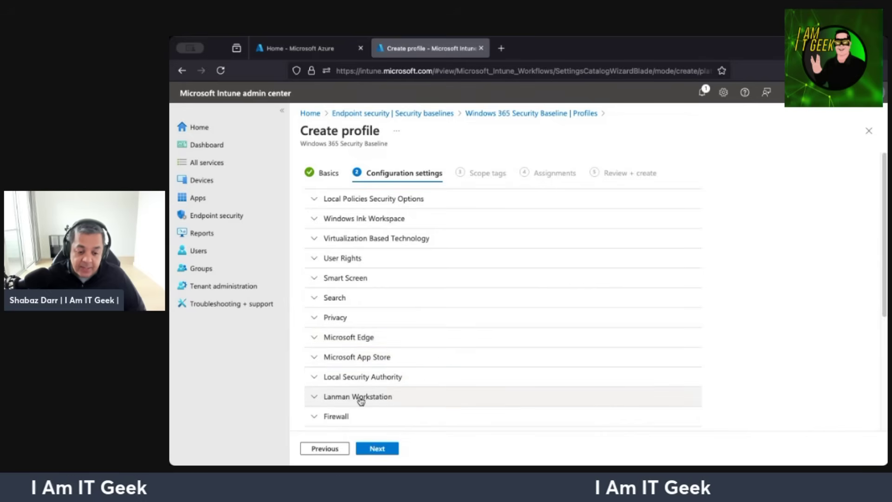
scroll(390, 398, down, 4)
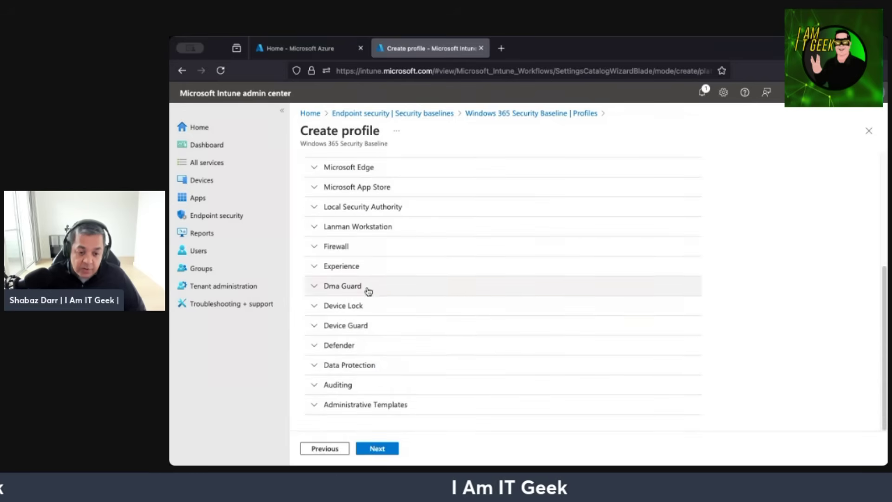
click(353, 266)
click(361, 272)
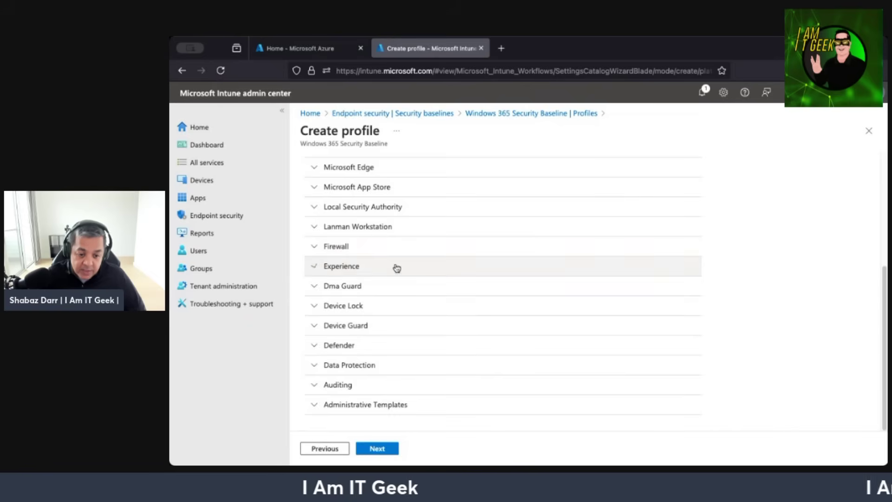
double_click(366, 289)
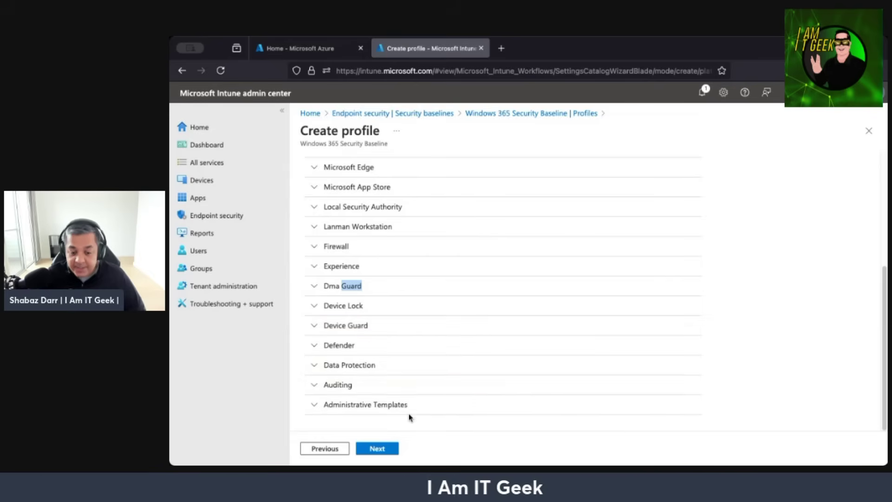
- Advance to Scope tags (Default), then return to the completed Configuration settings step
scroll(408, 414, up, 5)
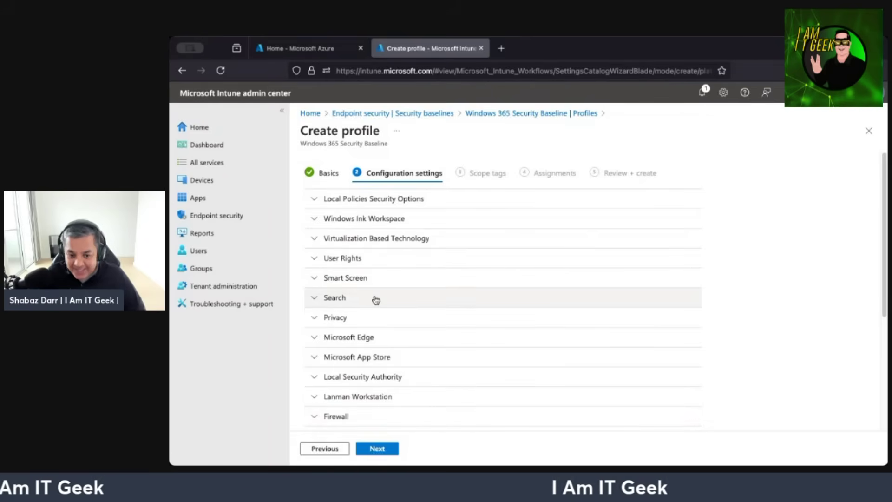
scroll(375, 300, down, 4)
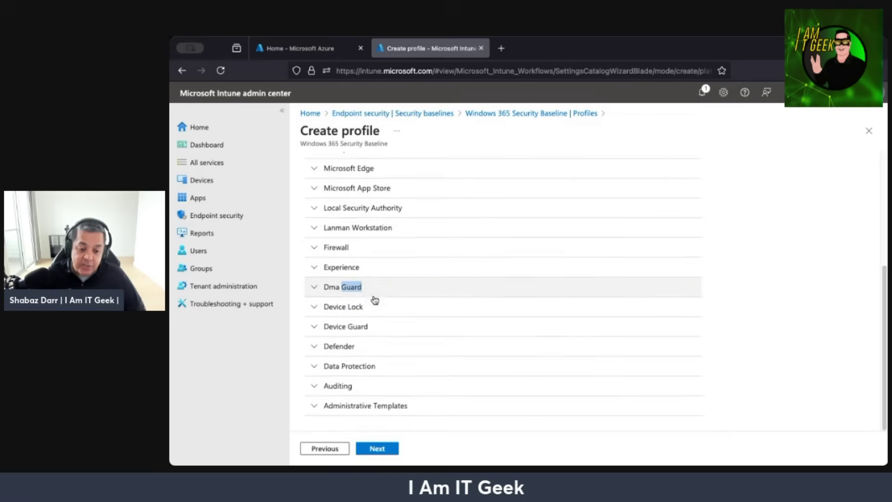
scroll(464, 166, up, 5)
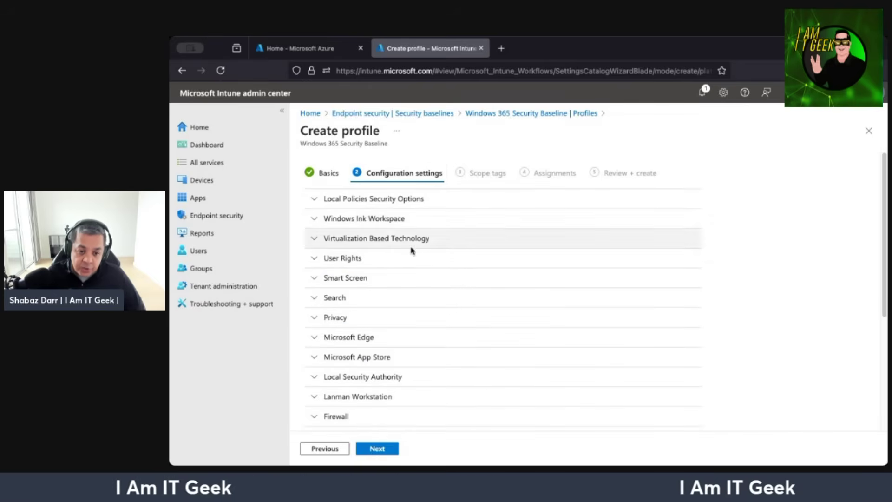
click(376, 449)
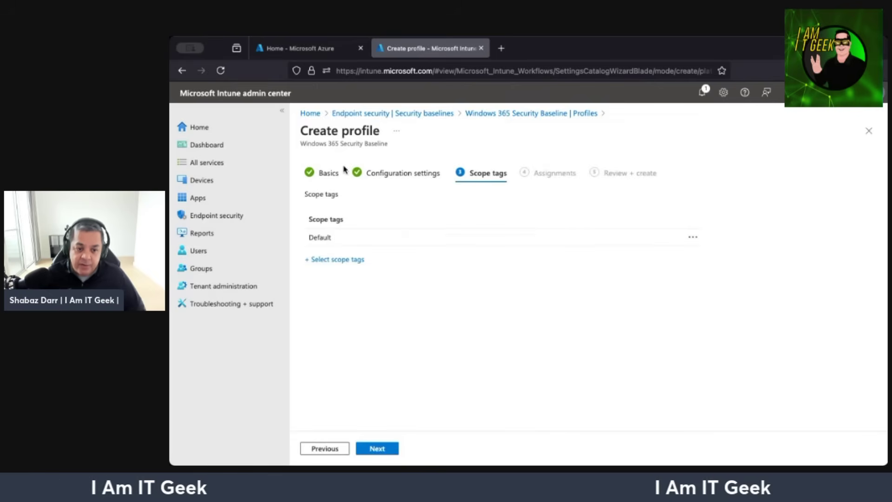
click(406, 176)
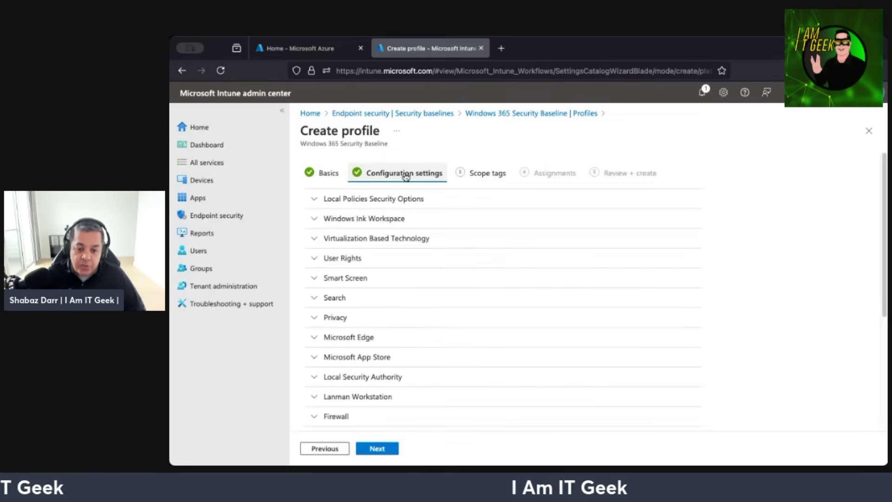